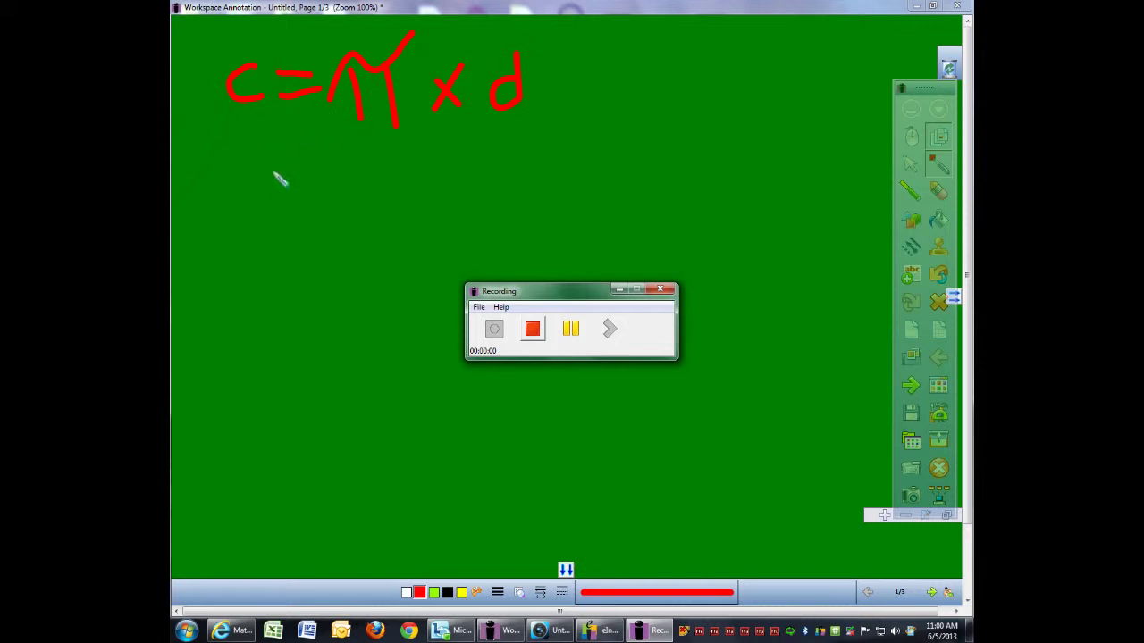
- Handwrite π = 3.14 in red below the formula
{"action": "left_click_drag", "start_coordinate": [275, 173], "coordinate": [287, 223]}
{"action": "left_click_drag", "start_coordinate": [336, 159], "coordinate": [339, 238]}
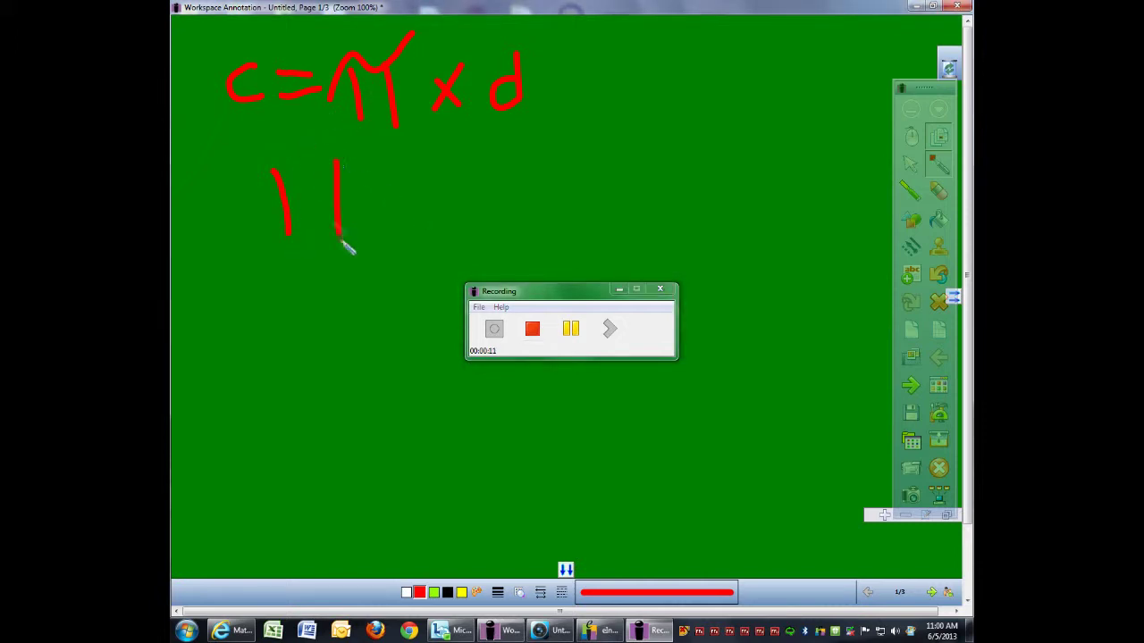
{"action": "mouse_move", "coordinate": [255, 231]}
{"action": "left_mouse_down"}
{"action": "mouse_move", "coordinate": [263, 201]}
{"action": "mouse_move", "coordinate": [317, 179]}
{"action": "mouse_move", "coordinate": [356, 137]}
{"action": "left_mouse_up"}
{"action": "mouse_move", "coordinate": [361, 202]}
{"action": "left_mouse_down"}
{"action": "mouse_move", "coordinate": [396, 199]}
{"action": "mouse_move", "coordinate": [437, 216]}
{"action": "mouse_move", "coordinate": [415, 234]}
{"action": "mouse_move", "coordinate": [432, 235]}
{"action": "left_mouse_up"}
{"action": "left_click", "coordinate": [377, 225]}
{"action": "left_click", "coordinate": [464, 216]}
{"action": "mouse_move", "coordinate": [491, 184]}
{"action": "left_mouse_down"}
{"action": "mouse_move", "coordinate": [486, 225]}
{"action": "mouse_move", "coordinate": [550, 198]}
{"action": "mouse_move", "coordinate": [549, 226]}
{"action": "left_mouse_up"}
- Write d = 3.50 on the next line, move the Recording window to the lower right, and start a 3 below
{"action": "mouse_move", "coordinate": [294, 265]}
{"action": "left_mouse_down"}
{"action": "mouse_move", "coordinate": [318, 322]}
{"action": "mouse_move", "coordinate": [306, 325]}
{"action": "left_mouse_up"}
{"action": "left_click_drag", "start_coordinate": [342, 292], "coordinate": [383, 277]}
{"action": "left_click_drag", "start_coordinate": [335, 314], "coordinate": [450, 299]}
{"action": "left_click_drag", "start_coordinate": [466, 256], "coordinate": [450, 293]}
{"action": "left_click_drag", "start_coordinate": [493, 247], "coordinate": [502, 241]}
{"action": "left_click_drag", "start_coordinate": [530, 293], "coordinate": [768, 424]}
{"action": "left_click_drag", "start_coordinate": [518, 279], "coordinate": [524, 282]}
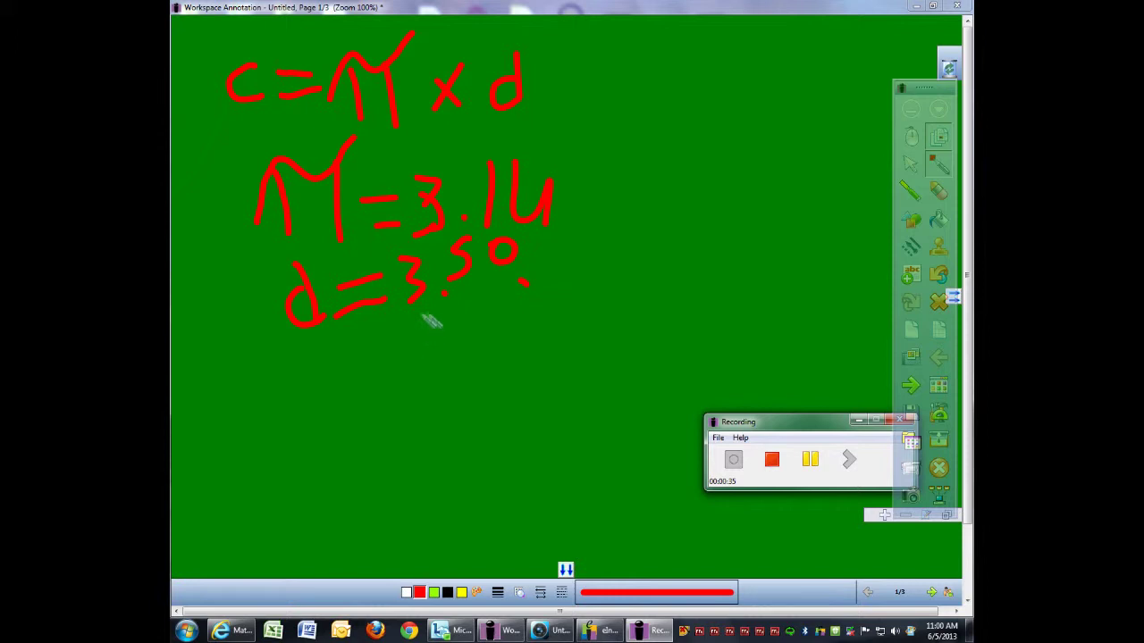
{"action": "mouse_move", "coordinate": [435, 365]}
{"action": "left_mouse_down"}
{"action": "mouse_move", "coordinate": [451, 398]}
{"action": "mouse_move", "coordinate": [438, 413]}
{"action": "left_mouse_up"}
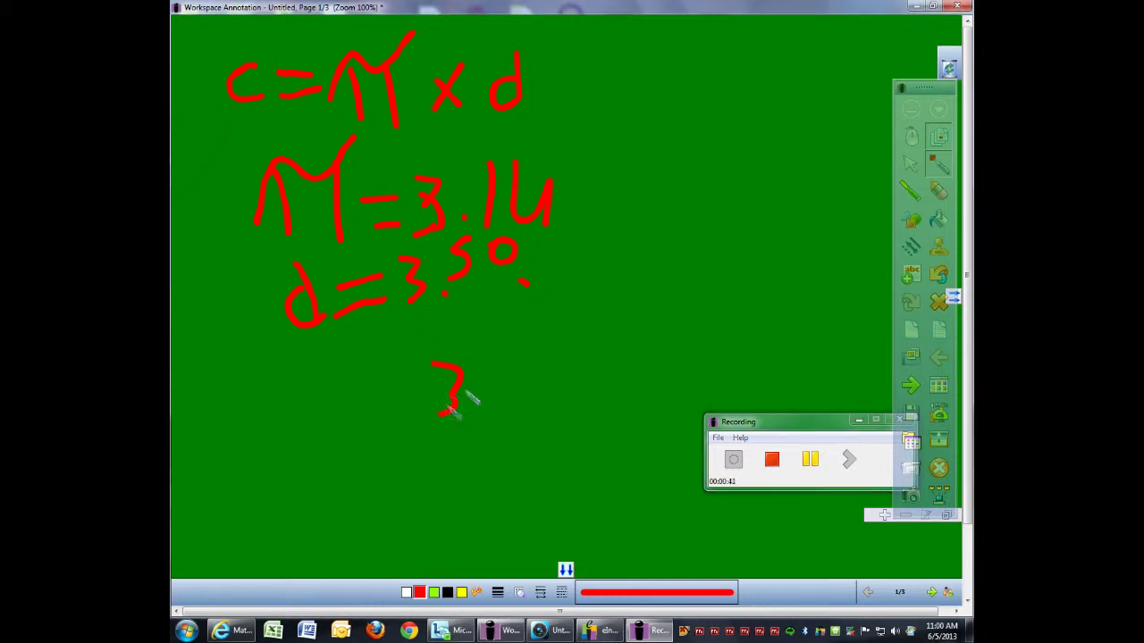
- Write 3.14 × 3.50 vertically and draw a line under it
{"action": "left_click", "coordinate": [482, 396]}
{"action": "left_click_drag", "start_coordinate": [505, 367], "coordinate": [507, 395]}
{"action": "mouse_move", "coordinate": [536, 356]}
{"action": "left_mouse_down"}
{"action": "mouse_move", "coordinate": [563, 380]}
{"action": "mouse_move", "coordinate": [560, 411]}
{"action": "left_mouse_up"}
{"action": "mouse_move", "coordinate": [409, 434]}
{"action": "left_mouse_down"}
{"action": "mouse_move", "coordinate": [420, 463]}
{"action": "mouse_move", "coordinate": [440, 461]}
{"action": "left_mouse_up"}
{"action": "left_click", "coordinate": [480, 442]}
{"action": "left_click_drag", "start_coordinate": [564, 436], "coordinate": [554, 427]}
{"action": "left_click_drag", "start_coordinate": [420, 481], "coordinate": [586, 453]}
- Write the first two partial-product rows with carry marks beneath the line
{"action": "mouse_move", "coordinate": [555, 472]}
{"action": "left_mouse_down"}
{"action": "mouse_move", "coordinate": [582, 477]}
{"action": "mouse_move", "coordinate": [469, 510]}
{"action": "mouse_move", "coordinate": [459, 497]}
{"action": "left_mouse_up"}
{"action": "mouse_move", "coordinate": [566, 514]}
{"action": "left_mouse_down"}
{"action": "mouse_move", "coordinate": [574, 536]}
{"action": "mouse_move", "coordinate": [564, 502]}
{"action": "left_mouse_up"}
{"action": "left_click_drag", "start_coordinate": [494, 337], "coordinate": [518, 363]}
{"action": "left_click_drag", "start_coordinate": [522, 540], "coordinate": [537, 529]}
{"action": "mouse_move", "coordinate": [418, 527]}
{"action": "left_mouse_down"}
{"action": "mouse_move", "coordinate": [413, 551]}
{"action": "mouse_move", "coordinate": [471, 536]}
{"action": "left_mouse_up"}
{"action": "left_click_drag", "start_coordinate": [576, 554], "coordinate": [588, 554]}
{"action": "left_click", "coordinate": [939, 192]}
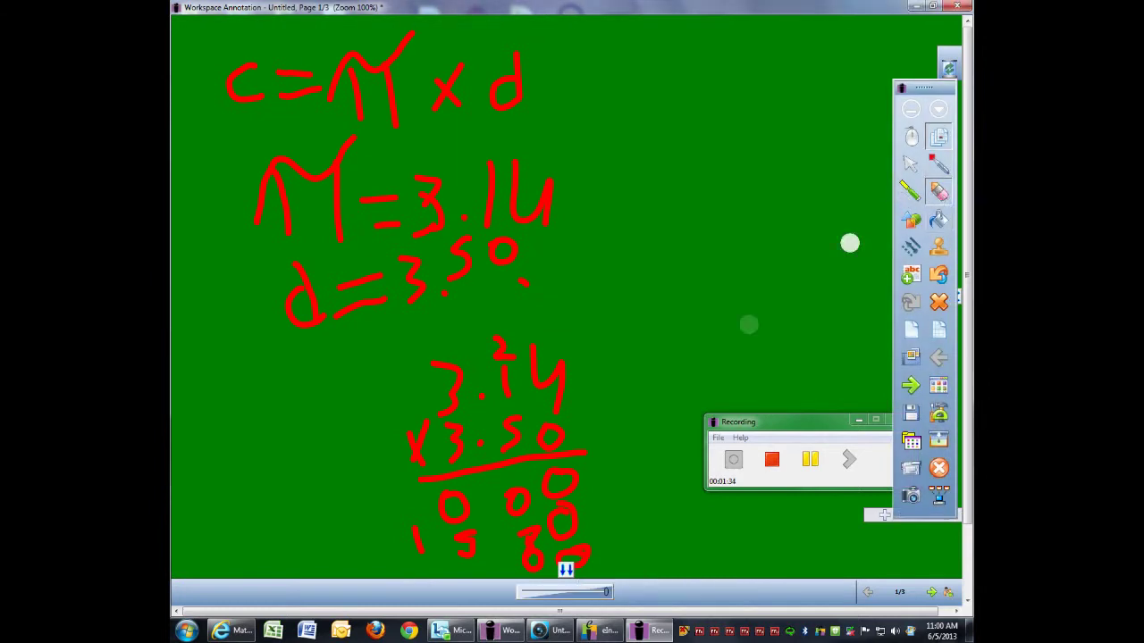
- Erase the messy bottom rows and rewrite them as 000 over a row starting 157
{"action": "left_click_drag", "start_coordinate": [590, 500], "coordinate": [418, 537]}
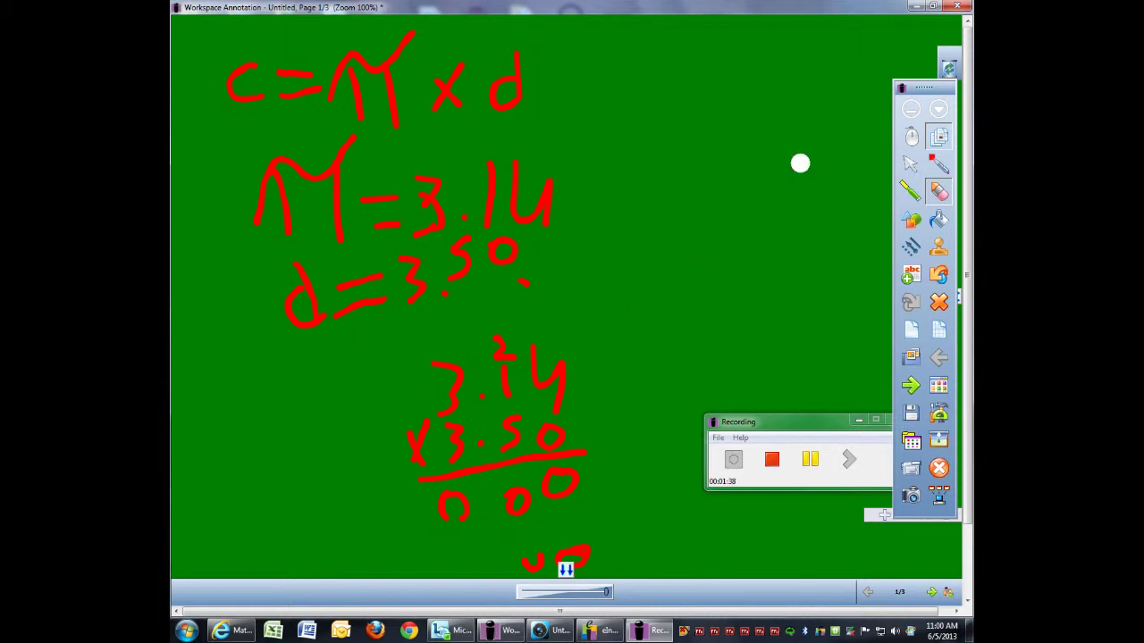
{"action": "left_click", "coordinate": [940, 166]}
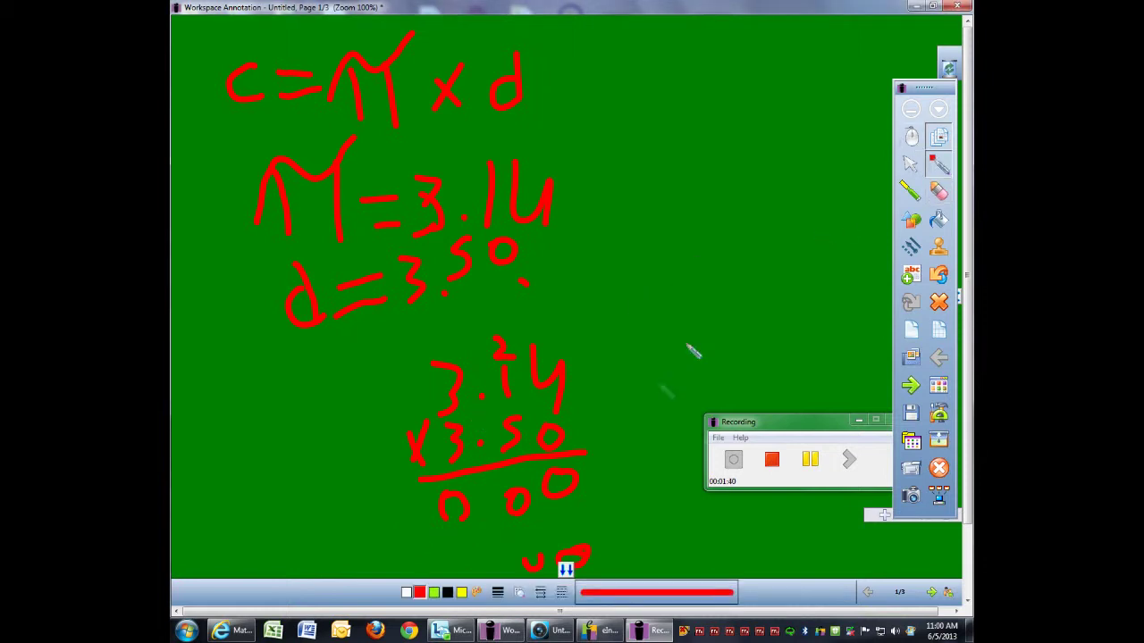
{"action": "mouse_move", "coordinate": [563, 542]}
{"action": "left_mouse_down"}
{"action": "mouse_move", "coordinate": [564, 528]}
{"action": "mouse_move", "coordinate": [536, 530]}
{"action": "mouse_move", "coordinate": [523, 548]}
{"action": "left_mouse_up"}
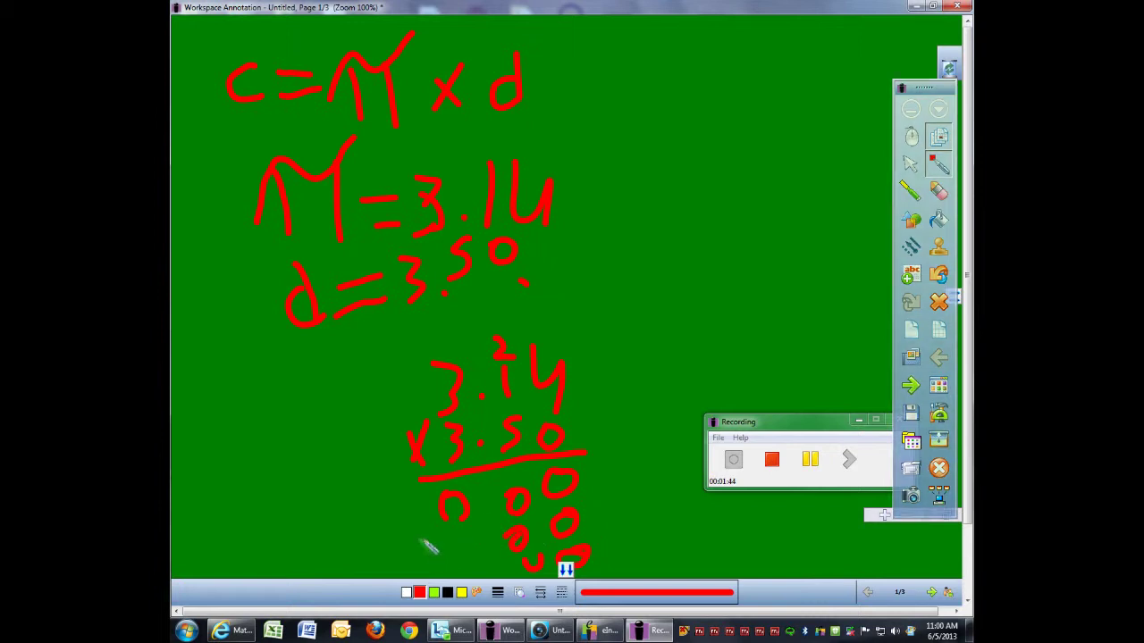
{"action": "left_click_drag", "start_coordinate": [413, 539], "coordinate": [416, 560]}
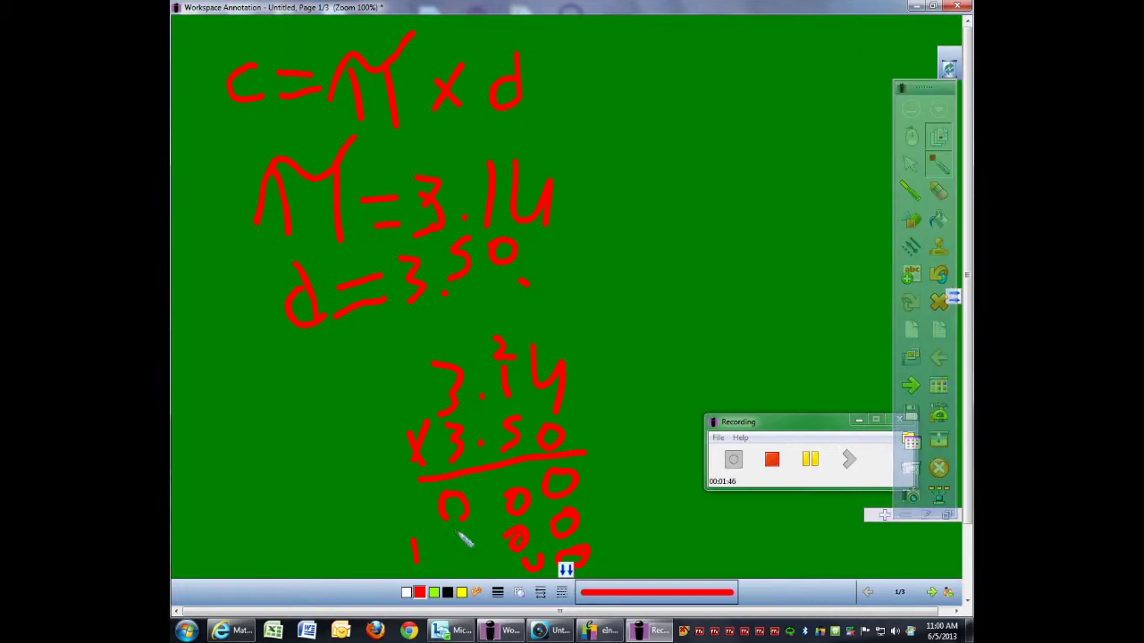
{"action": "mouse_move", "coordinate": [459, 554]}
{"action": "left_mouse_down"}
{"action": "mouse_move", "coordinate": [475, 530]}
{"action": "mouse_move", "coordinate": [490, 533]}
{"action": "left_mouse_up"}
{"action": "left_click_drag", "start_coordinate": [517, 534], "coordinate": [539, 563]}
{"action": "left_click", "coordinate": [938, 192]}
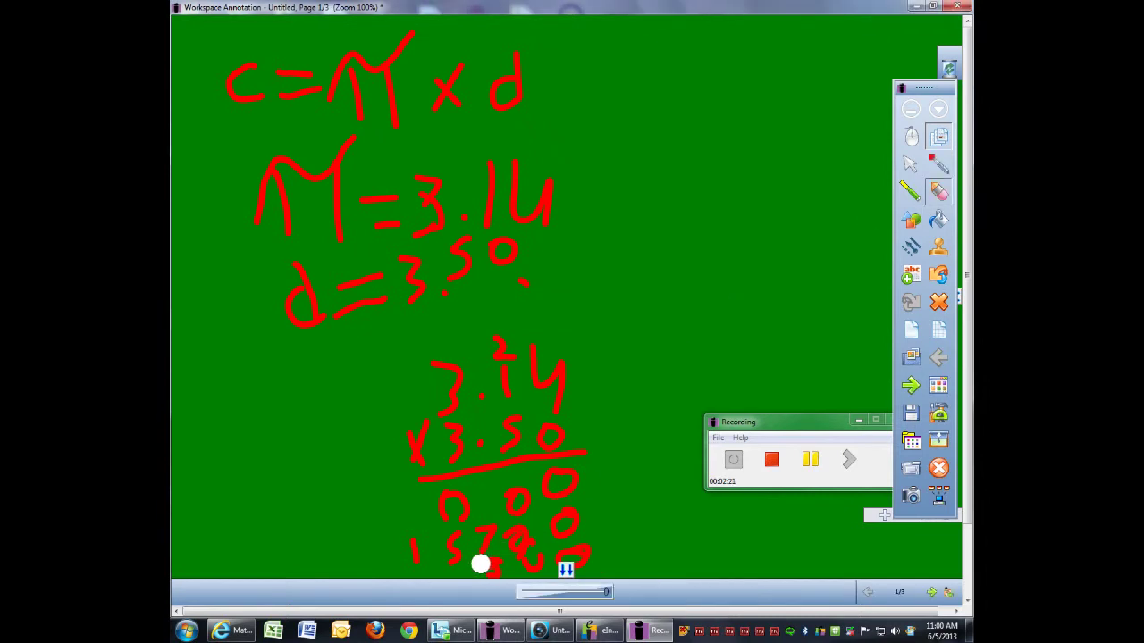
- Draw a small red 2 beneath the bottom partial-product row, alternating between Pen and Eraser
{"action": "left_click", "coordinate": [938, 164]}
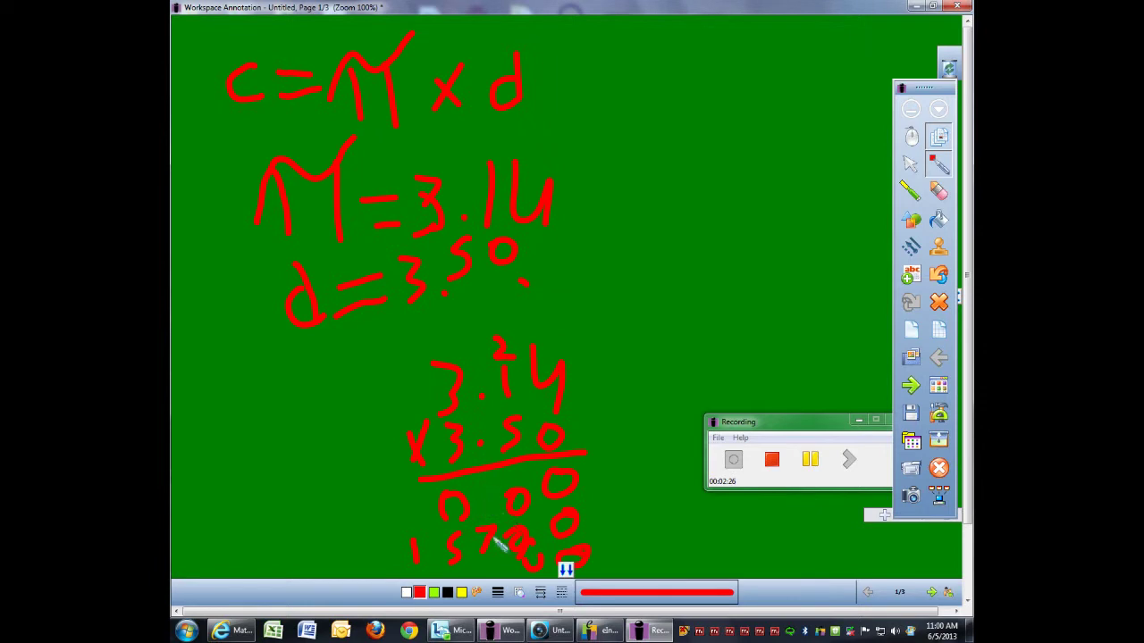
{"action": "left_click_drag", "start_coordinate": [455, 559], "coordinate": [475, 573]}
{"action": "left_click", "coordinate": [938, 190]}
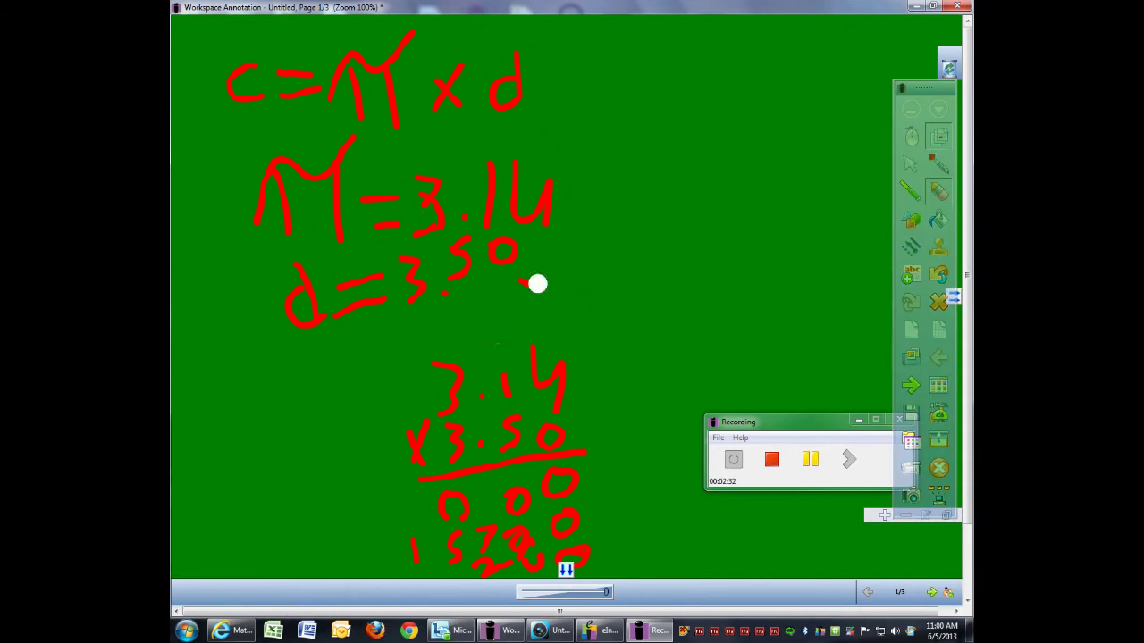
{"action": "left_click", "coordinate": [940, 168]}
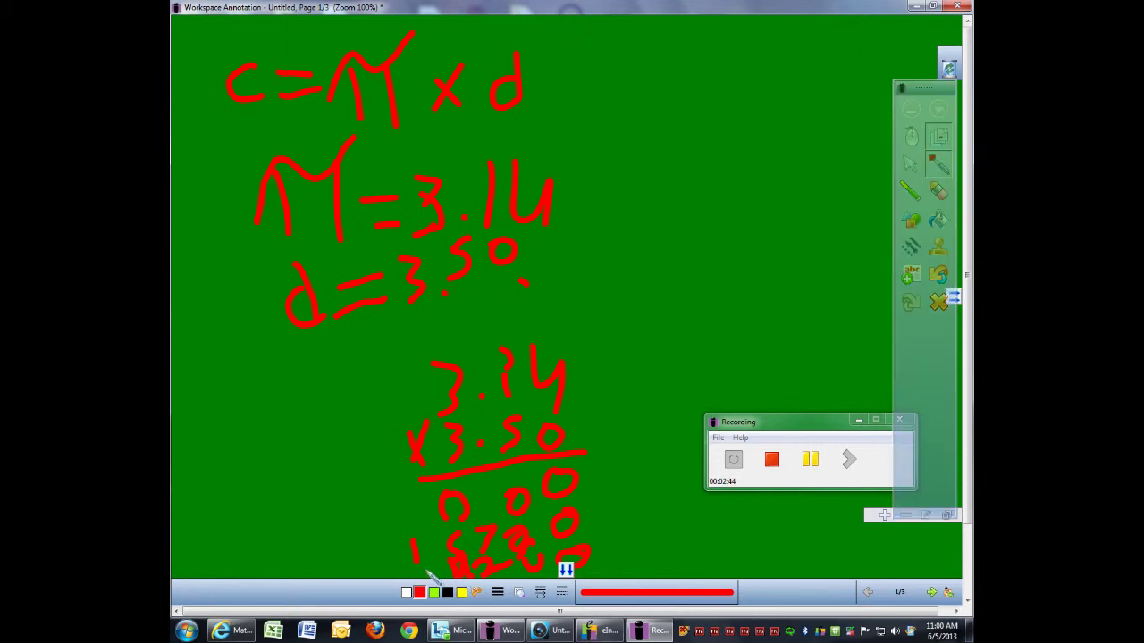
- Change the bottom digit 1 to 4 and write the answer ending in 9.90 beside d = 3.50
{"action": "left_click_drag", "start_coordinate": [418, 539], "coordinate": [438, 558]}
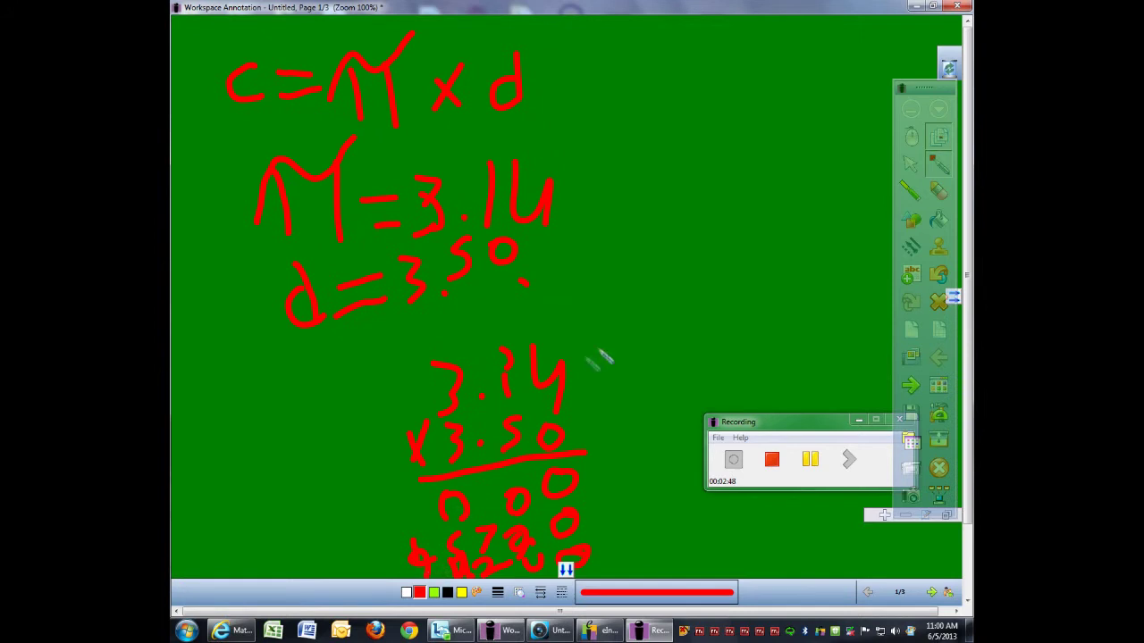
{"action": "mouse_move", "coordinate": [791, 188]}
{"action": "left_mouse_down"}
{"action": "mouse_move", "coordinate": [818, 174]}
{"action": "mouse_move", "coordinate": [822, 192]}
{"action": "left_mouse_up"}
{"action": "left_click", "coordinate": [706, 216]}
{"action": "mouse_move", "coordinate": [755, 204]}
{"action": "left_mouse_down"}
{"action": "mouse_move", "coordinate": [732, 224]}
{"action": "mouse_move", "coordinate": [744, 245]}
{"action": "left_mouse_up"}
{"action": "left_click_drag", "start_coordinate": [688, 221], "coordinate": [677, 243]}
{"action": "mouse_move", "coordinate": [632, 243]}
{"action": "left_mouse_down"}
{"action": "mouse_move", "coordinate": [606, 268]}
{"action": "mouse_move", "coordinate": [587, 255]}
{"action": "mouse_move", "coordinate": [581, 268]}
{"action": "mouse_move", "coordinate": [595, 279]}
{"action": "left_mouse_up"}
{"action": "left_click", "coordinate": [615, 274]}
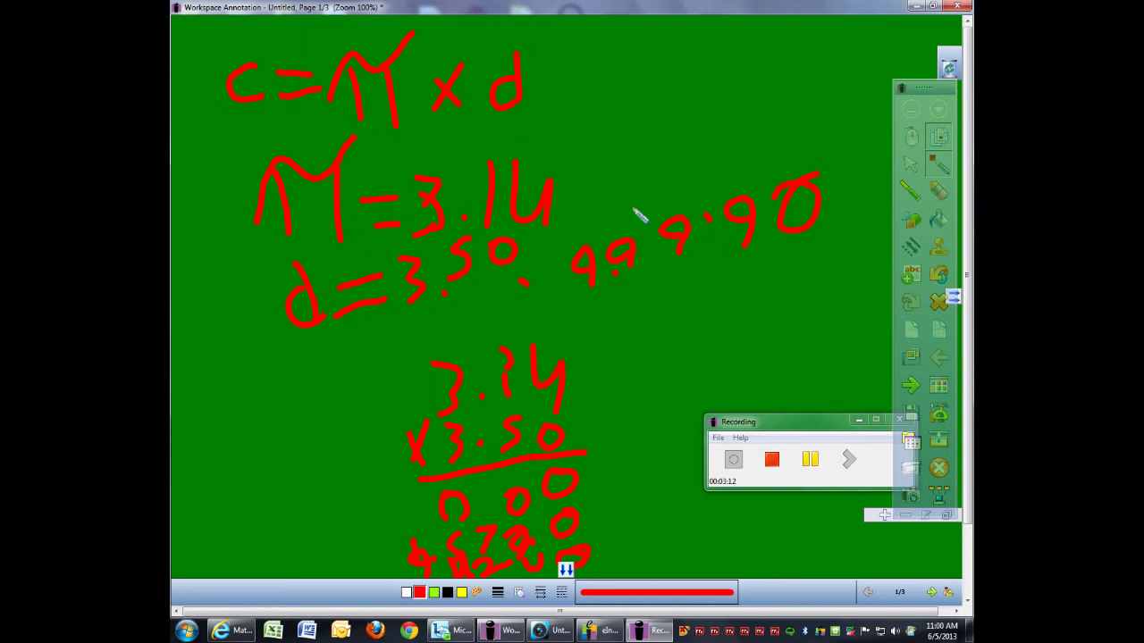